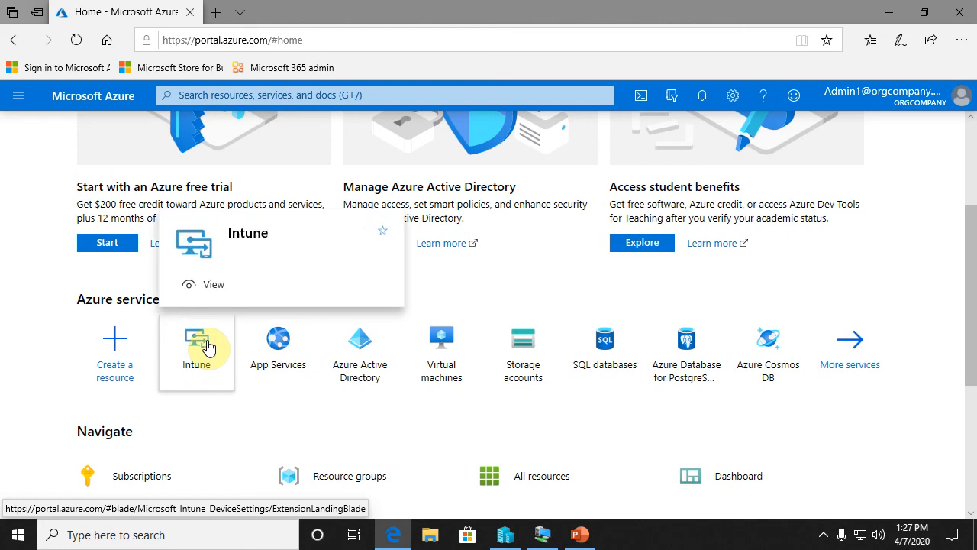
- Open the app protection policies in the client apps section of Intune
left_click(208, 347)
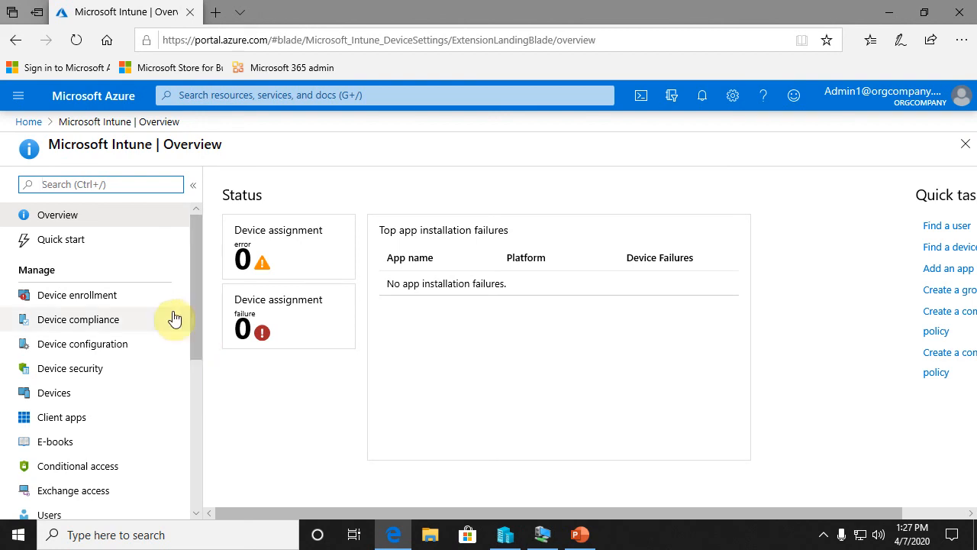
left_click(61, 420)
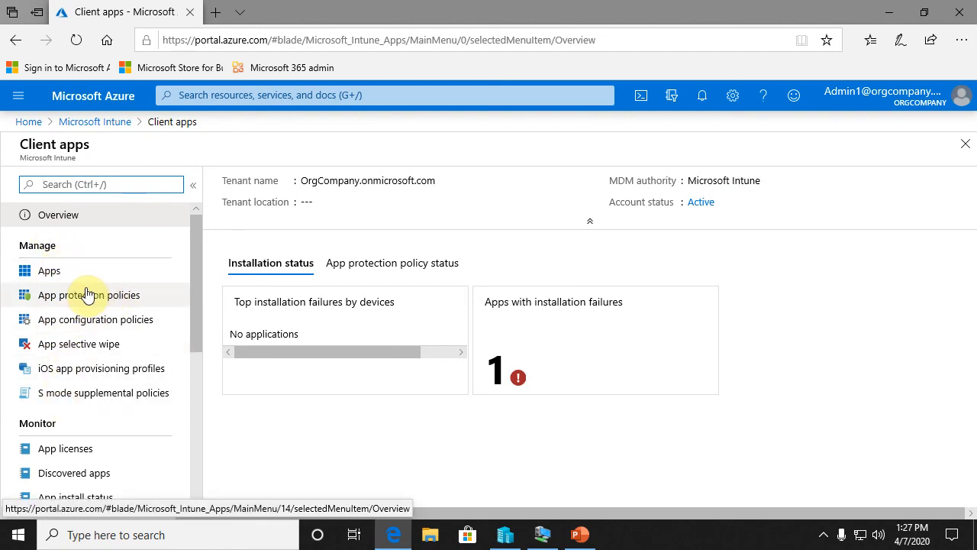
left_click(130, 300)
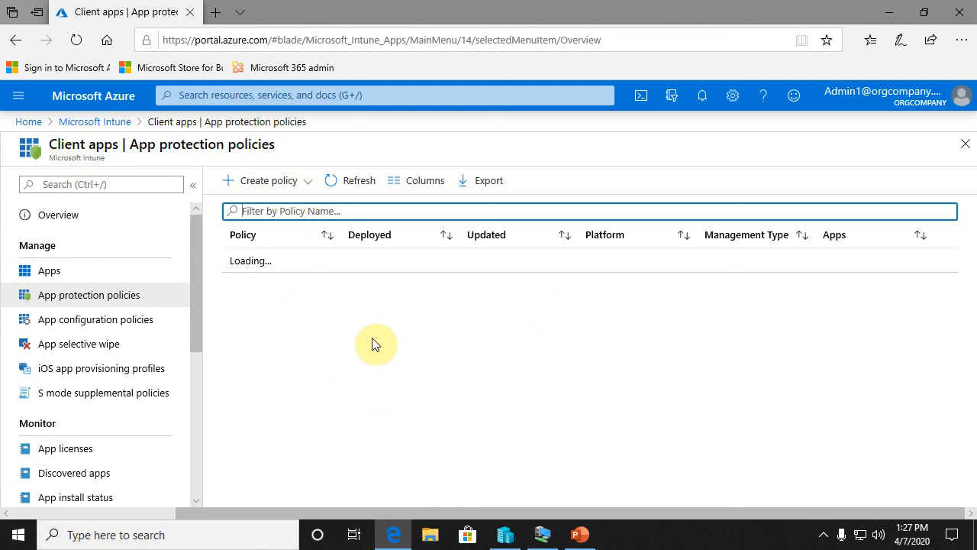
- Start creating a new app protection policy for the Windows 10 platform
left_click(307, 184)
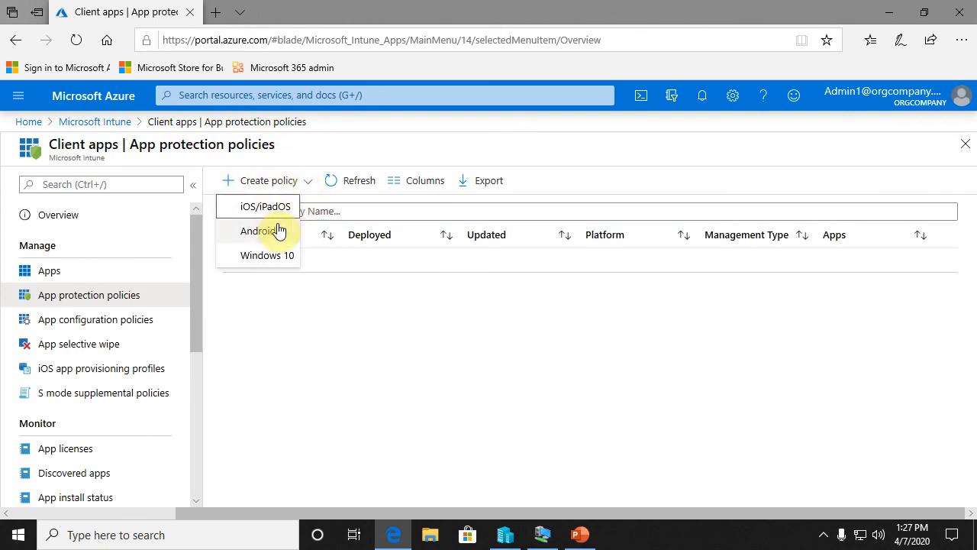
left_click(256, 217)
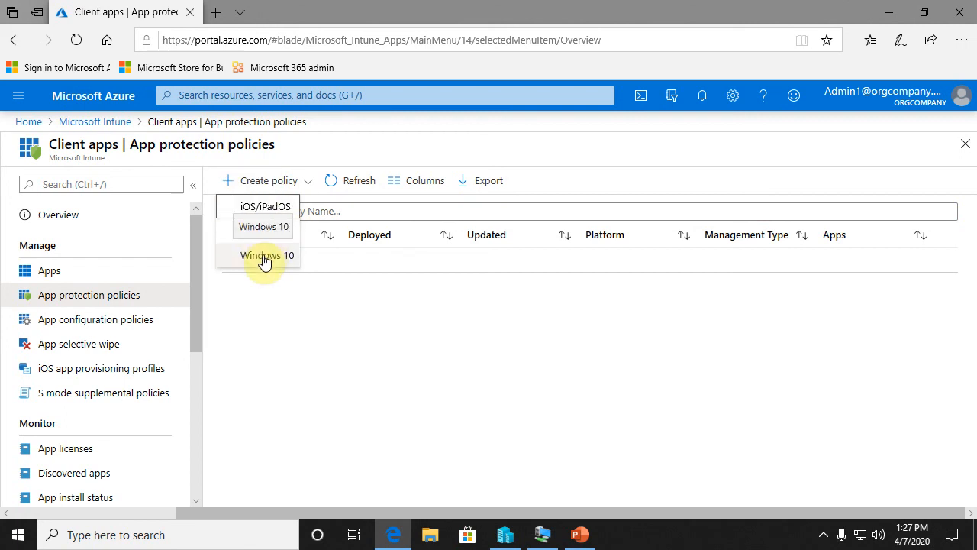
left_click(264, 258)
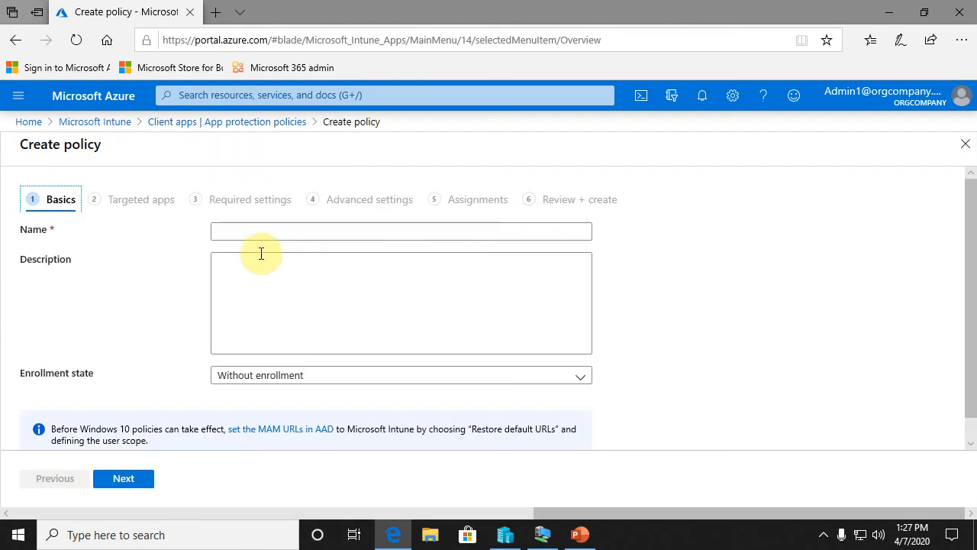
- Name the new policy "Office Apps for Enrolled Devices"
left_click(253, 230)
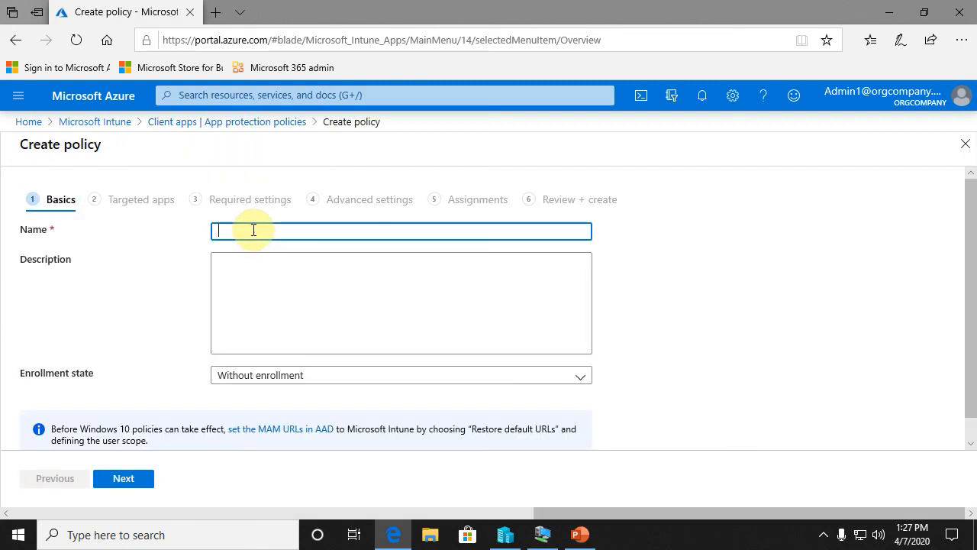
type("Office")
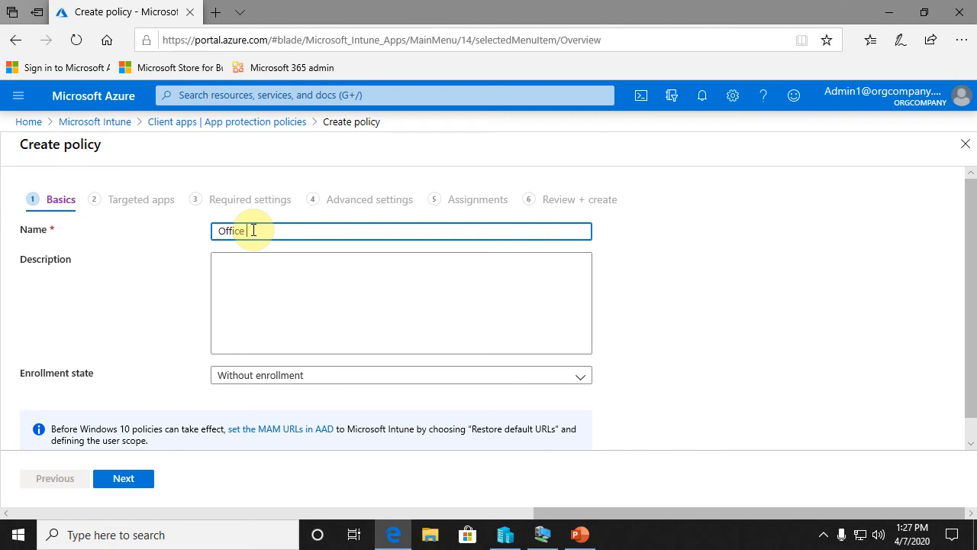
type(" Apps for Enrolled De")
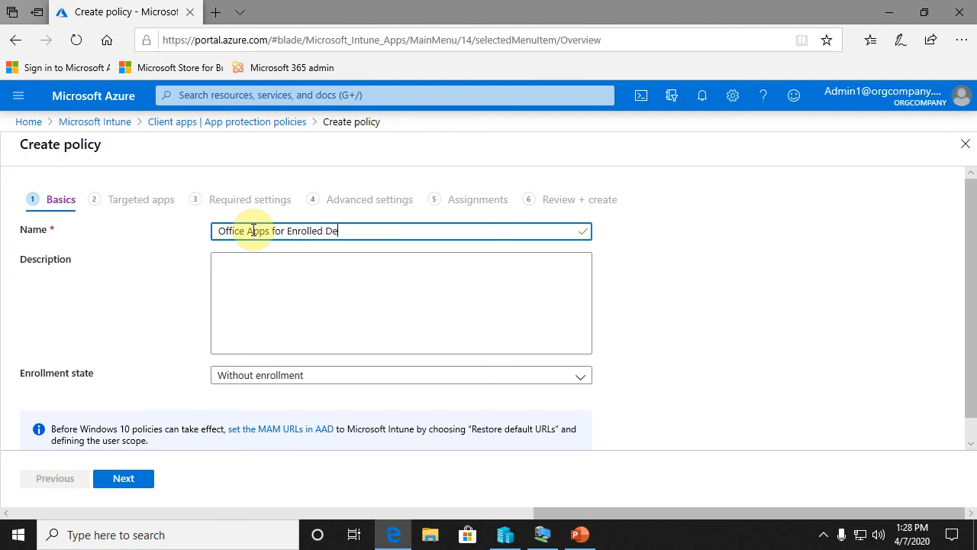
type("vices")
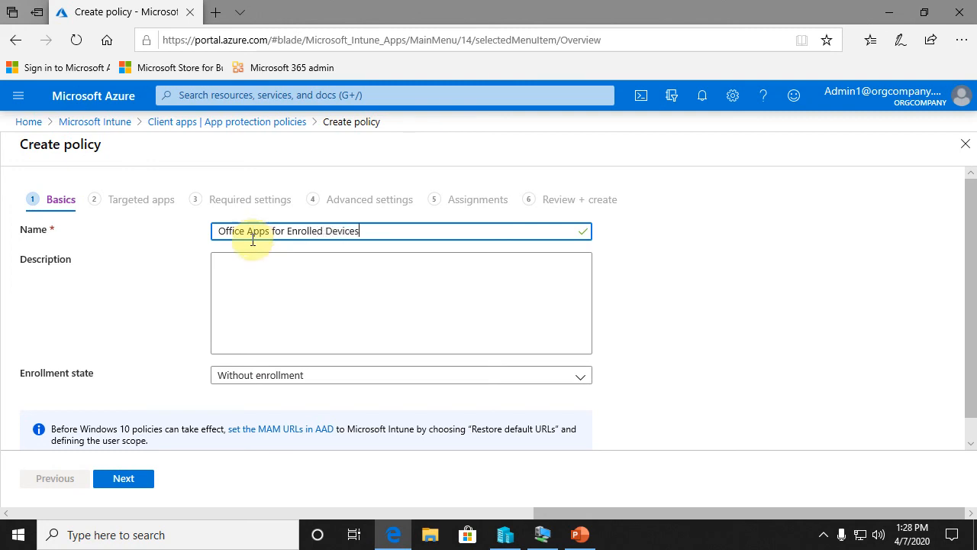
- Set the policy's enrollment state to With enrollment and continue to the targeted apps
left_click(241, 263)
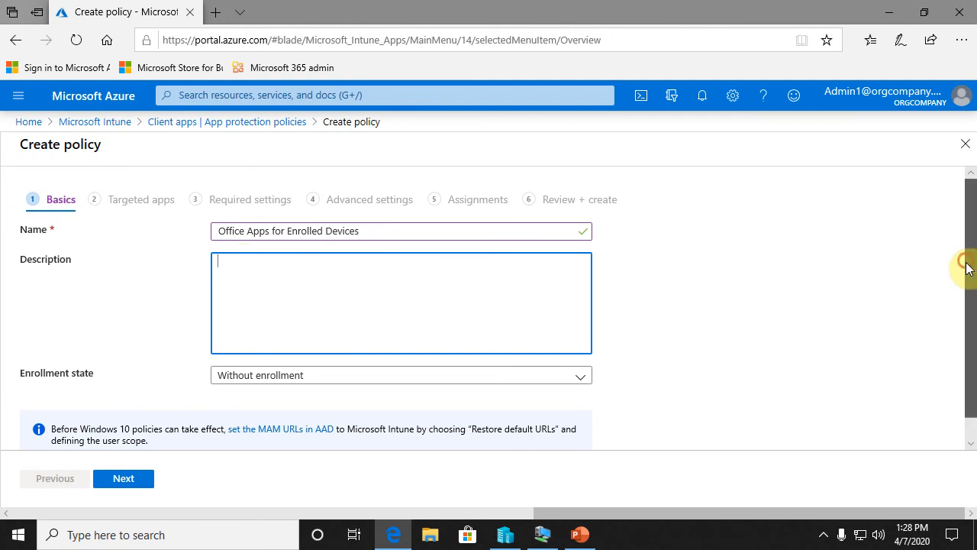
scroll(969, 275, "down", 1)
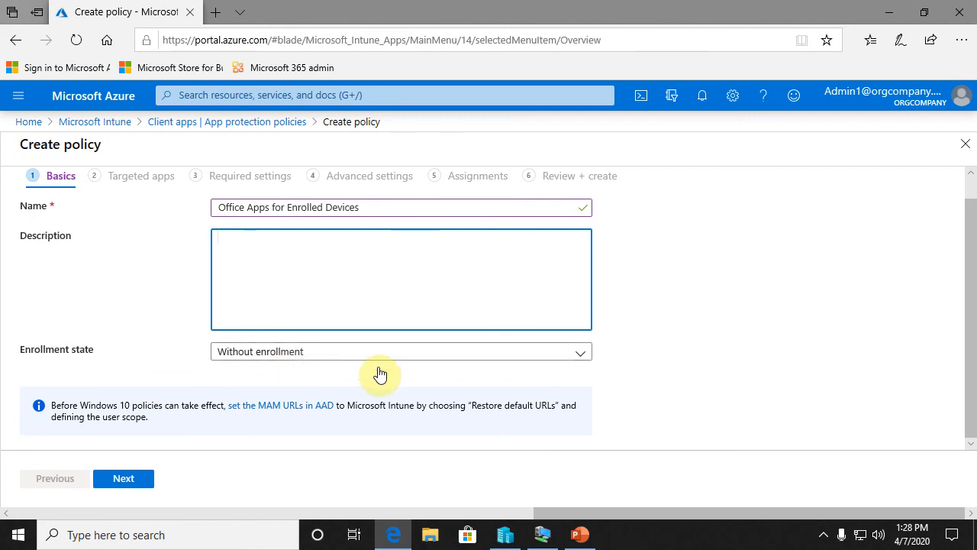
left_click(473, 355)
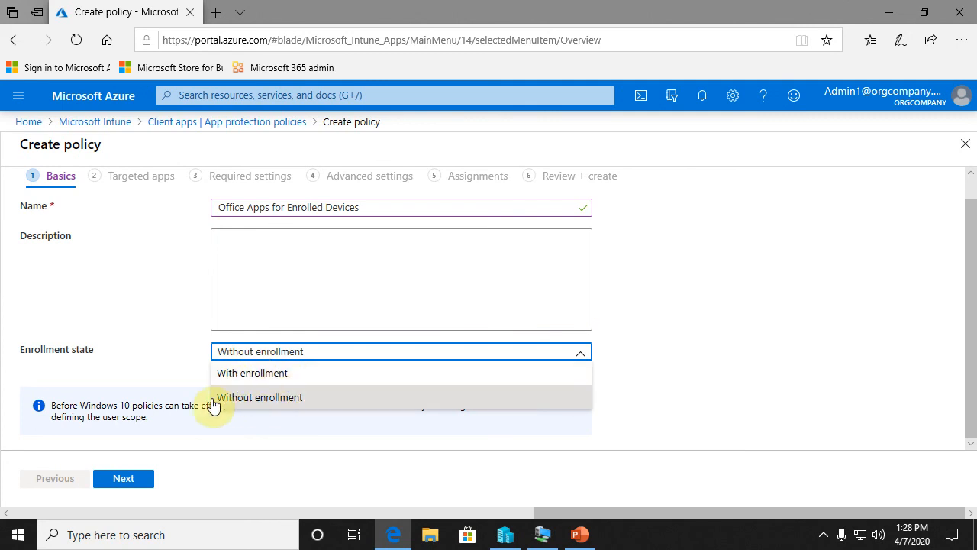
left_click(260, 374)
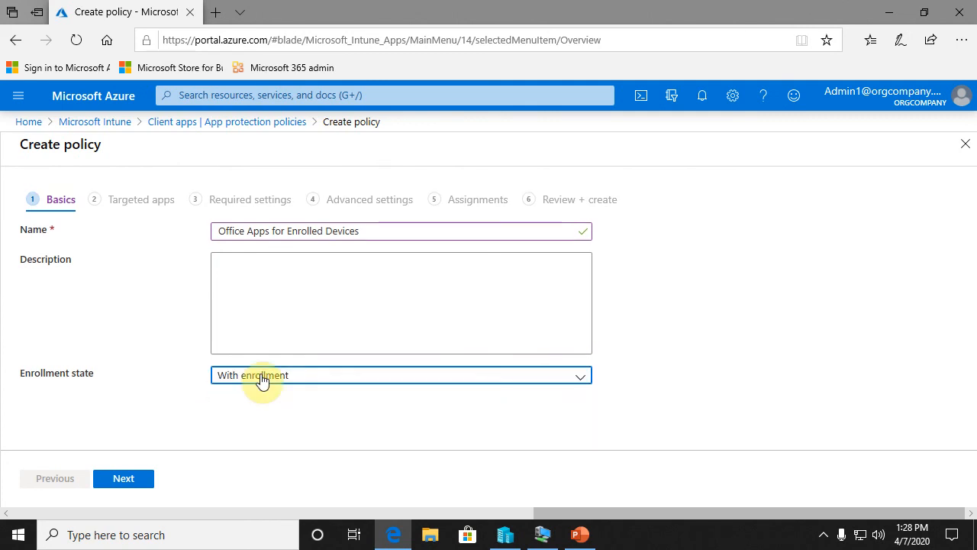
left_click(139, 479)
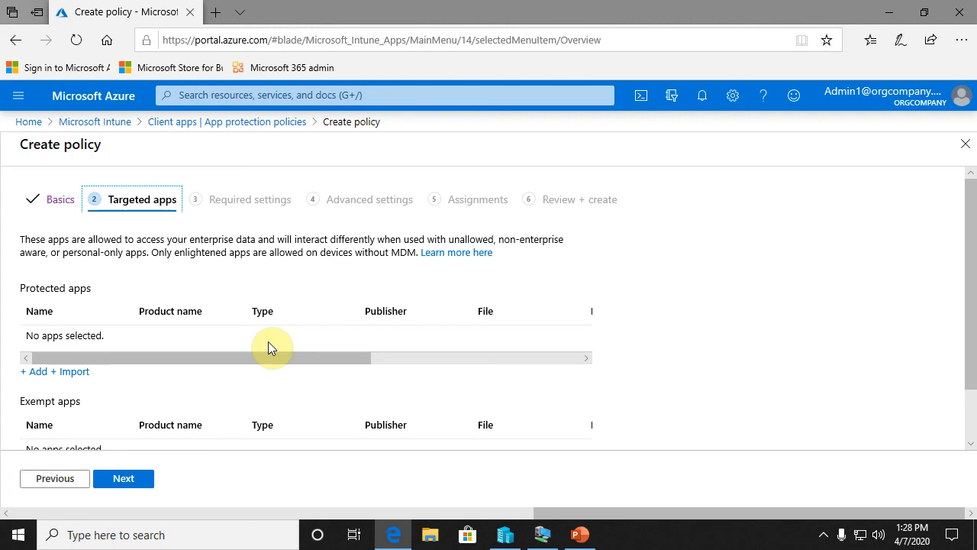
- Add the recommended apps Excel Mobile, PowerPoint Mobile, OneNote and Word Mobile as protected apps and continue to the required settings
scroll(268, 342, "down", 1)
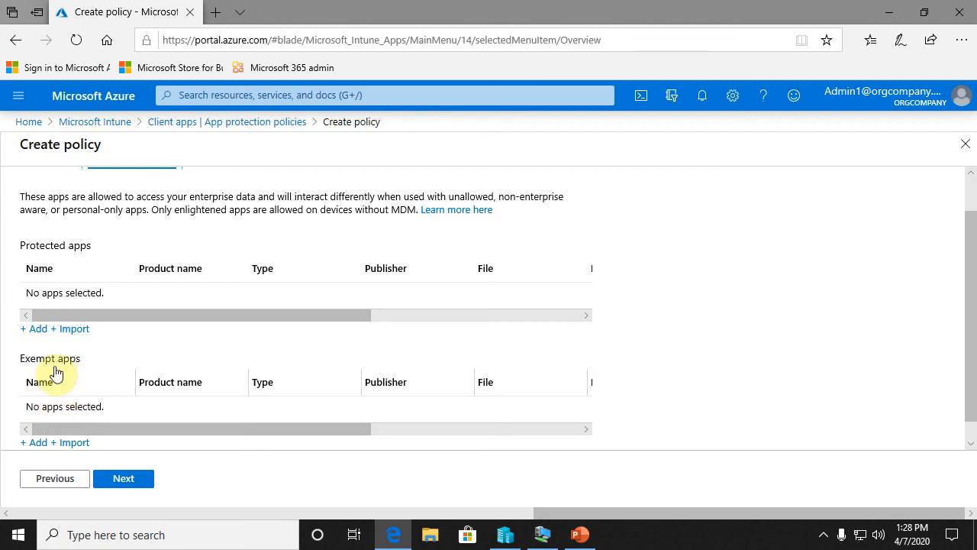
left_click(40, 329)
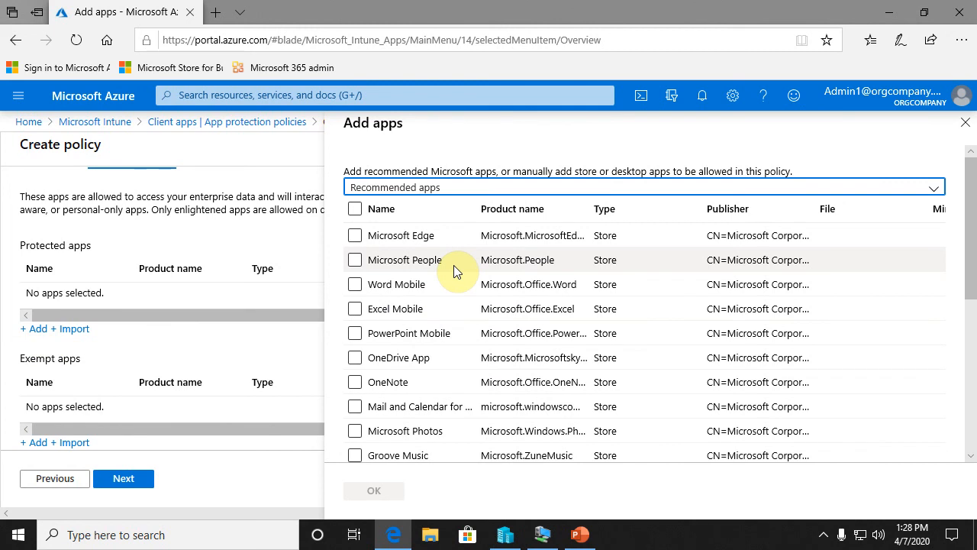
left_click(356, 309)
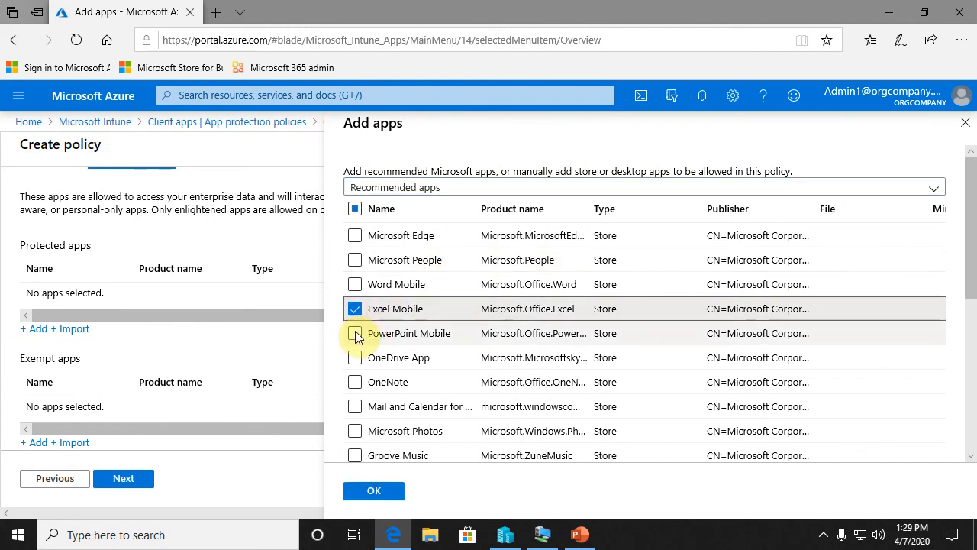
left_click(355, 334)
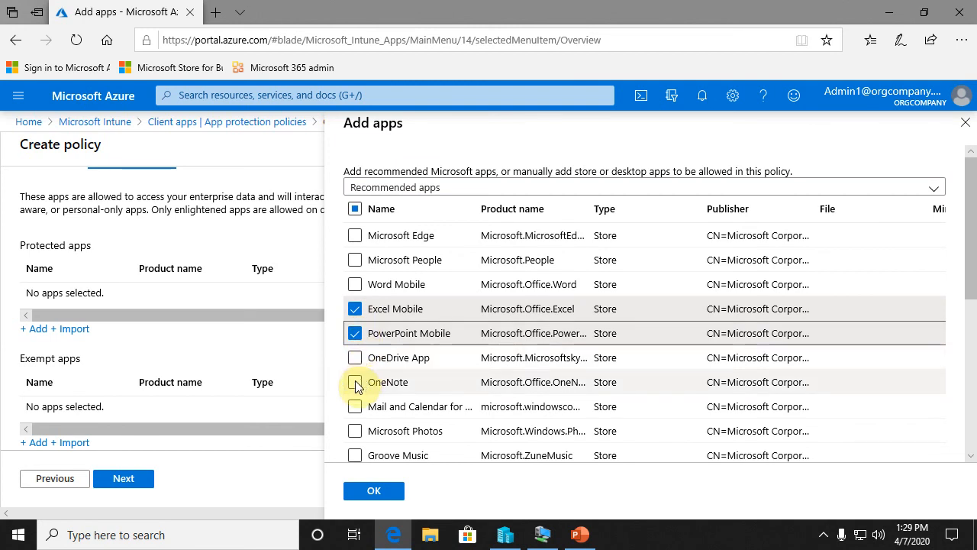
left_click(355, 382)
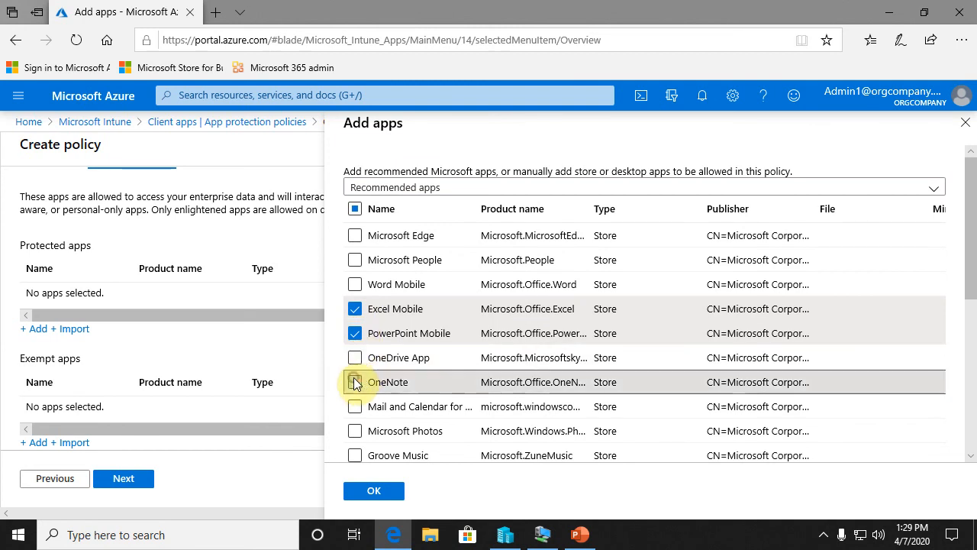
left_click(355, 284)
scroll(405, 317, "down", 2)
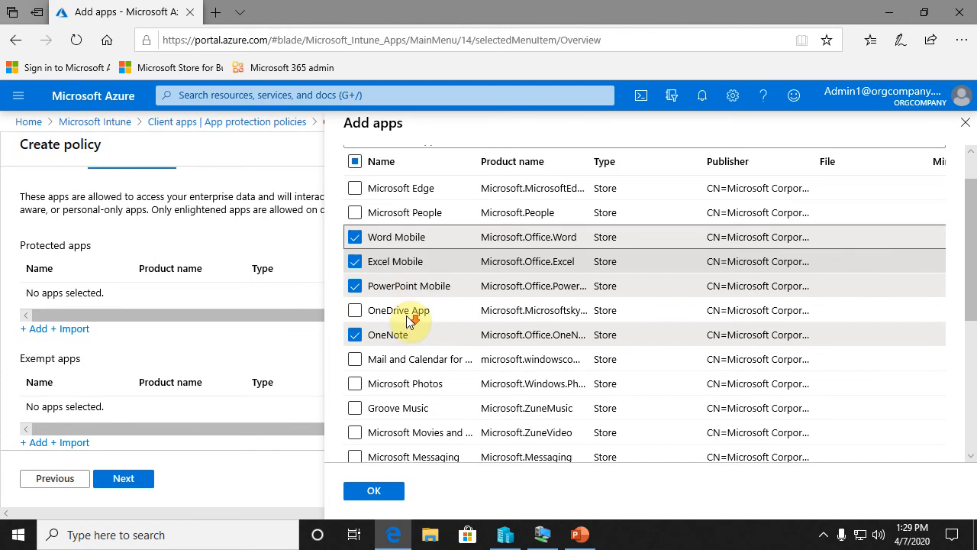
scroll(425, 315, "down", 1)
scroll(422, 316, "down", 1)
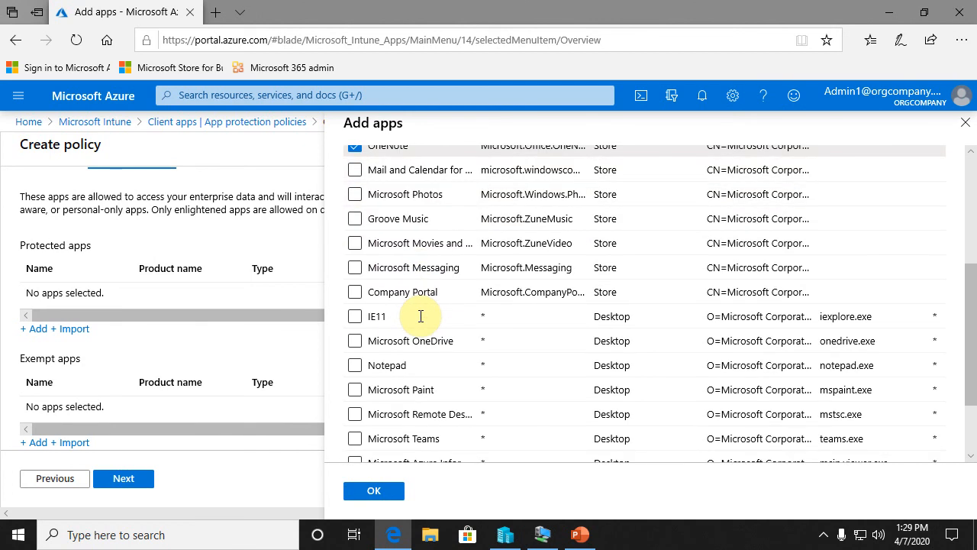
scroll(423, 317, "up", 3)
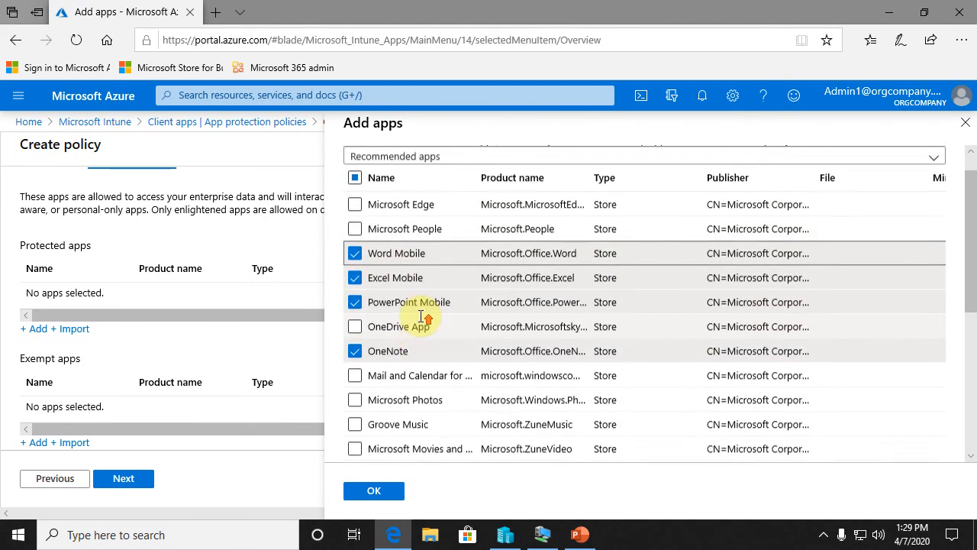
left_click(382, 493)
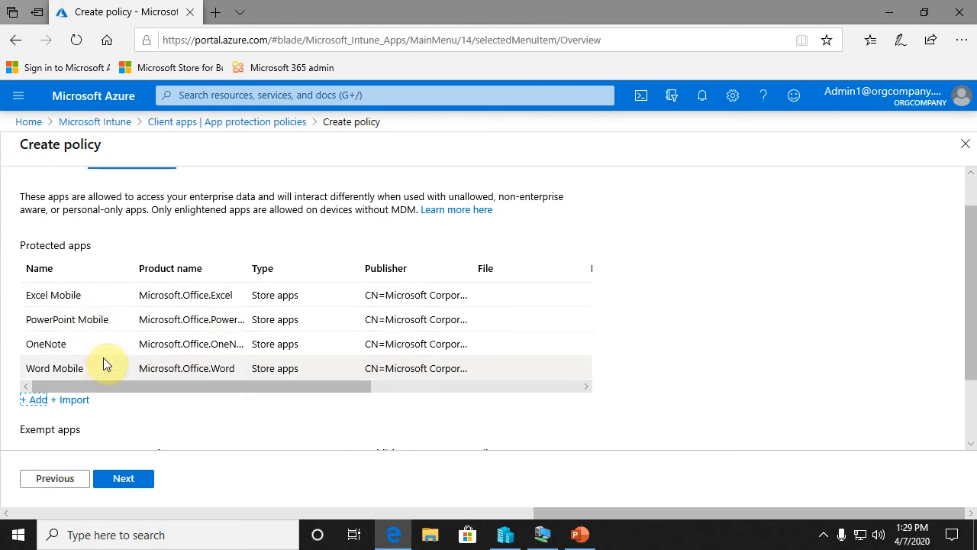
left_click(137, 483)
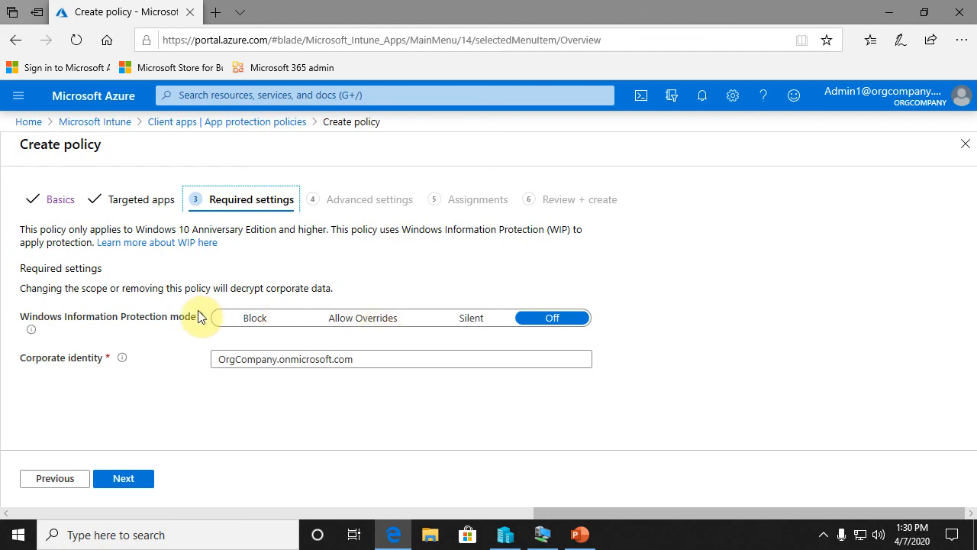
- Set the Windows Information Protection mode to Block and continue to the advanced settings
mouse_move(29, 333)
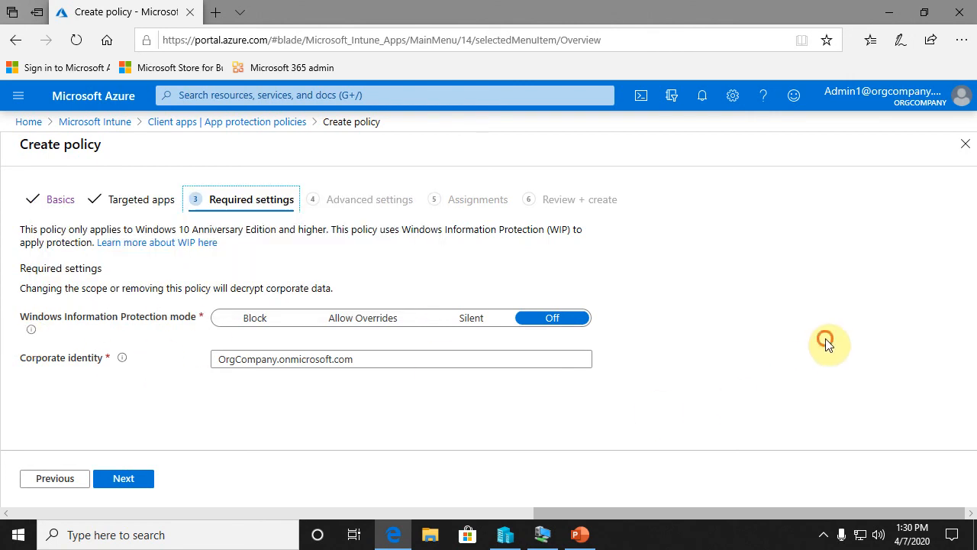
left_click(258, 319)
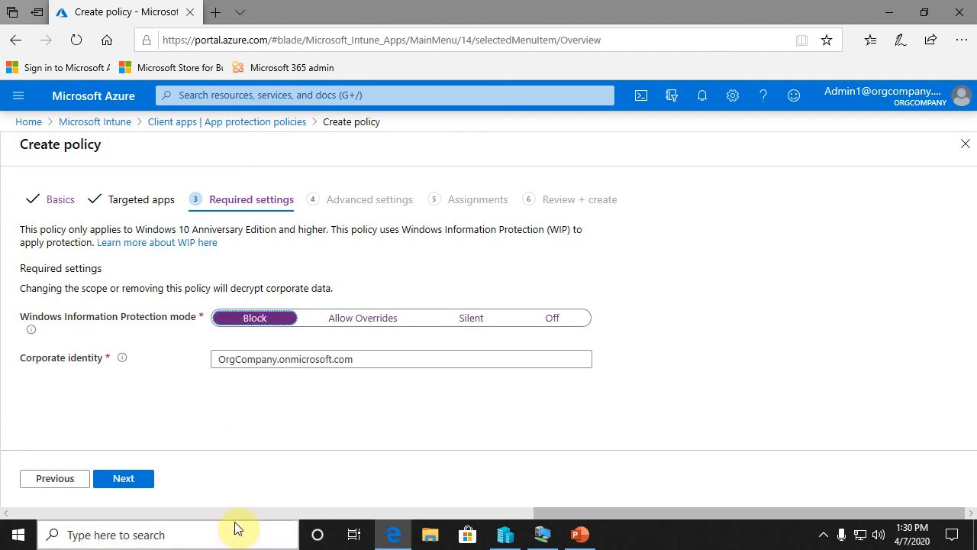
left_click(127, 482)
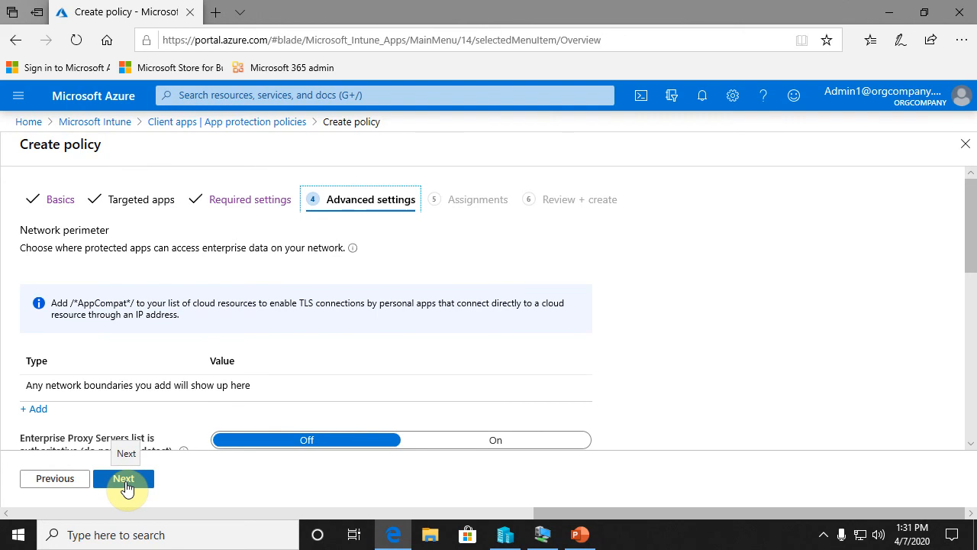
- Review the advanced settings for network perimeter, proxy servers, IP ranges, data protection, encryption keys, Azure RMS and encrypted file extensions
scroll(225, 328, "down", 1)
scroll(225, 328, "down", 3)
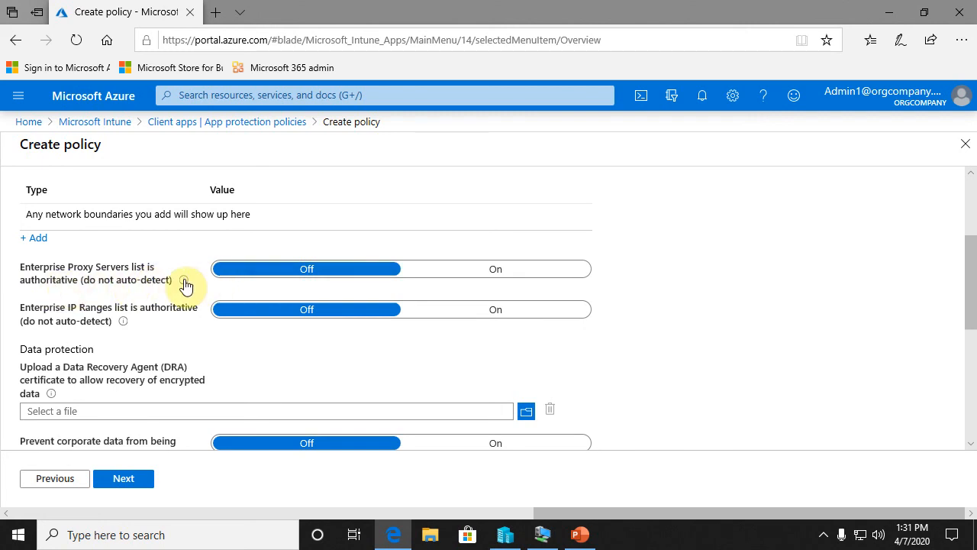
mouse_move(185, 284)
mouse_move(124, 324)
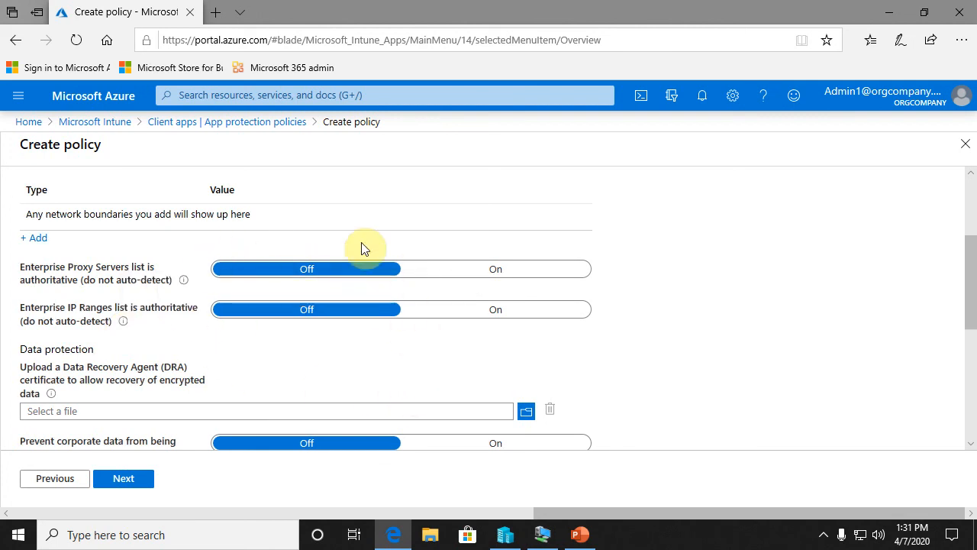
scroll(303, 279, "down", 1)
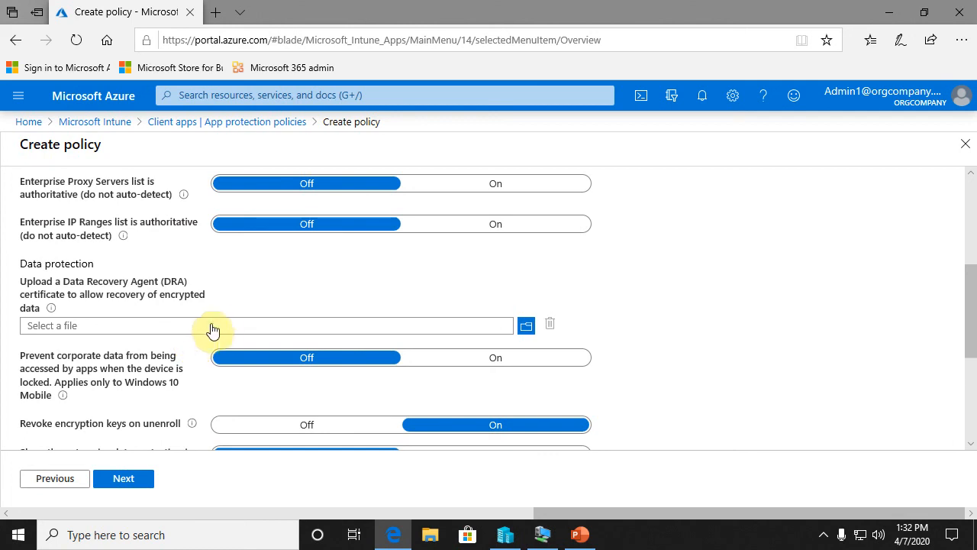
scroll(745, 290, "down", 3)
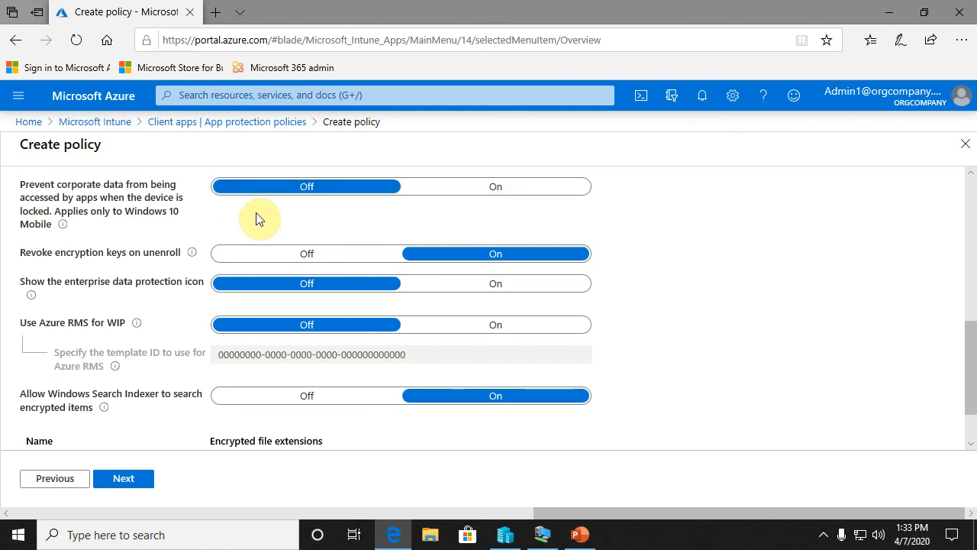
mouse_move(62, 232)
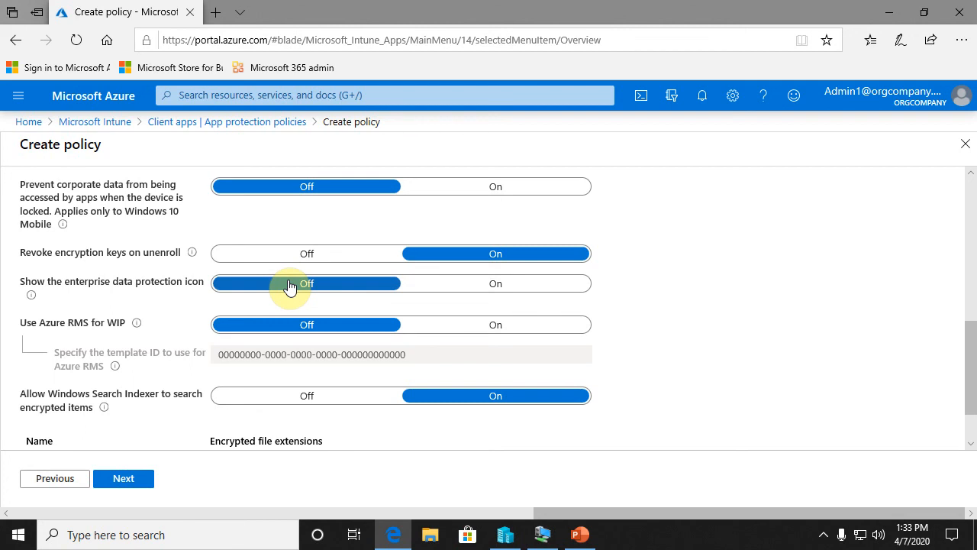
mouse_move(32, 300)
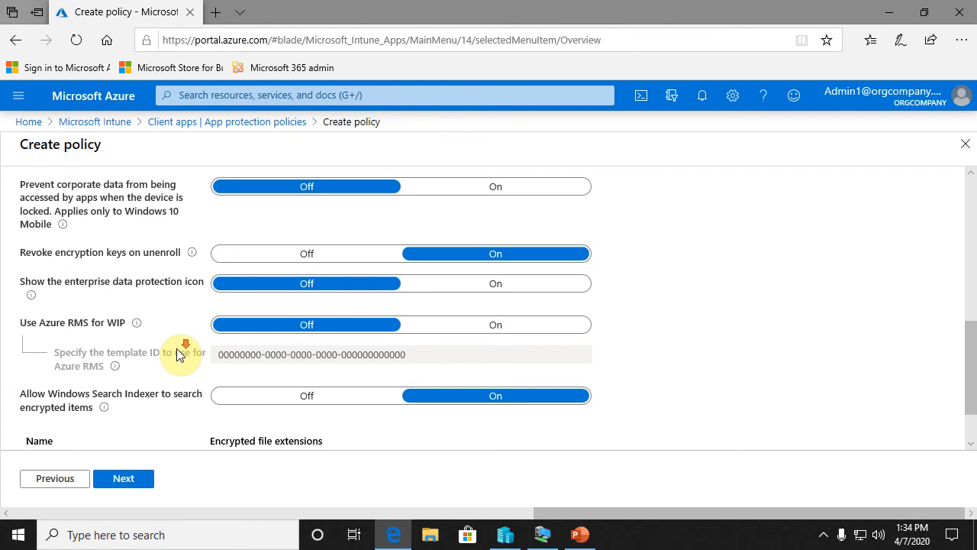
scroll(233, 382, "down", 2)
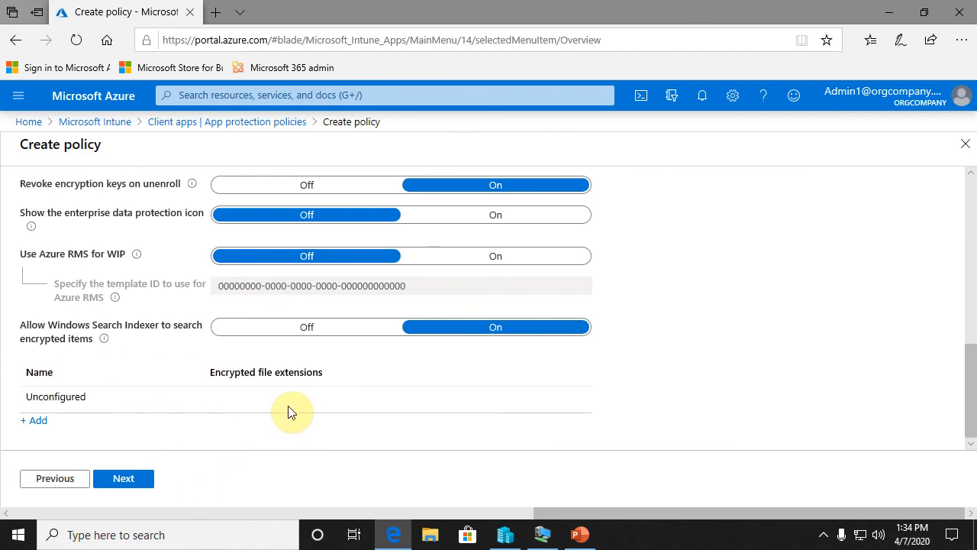
- Continue to the assignments, include the group OrgComapny BYOD in the policy and proceed to the final review
left_click(131, 481)
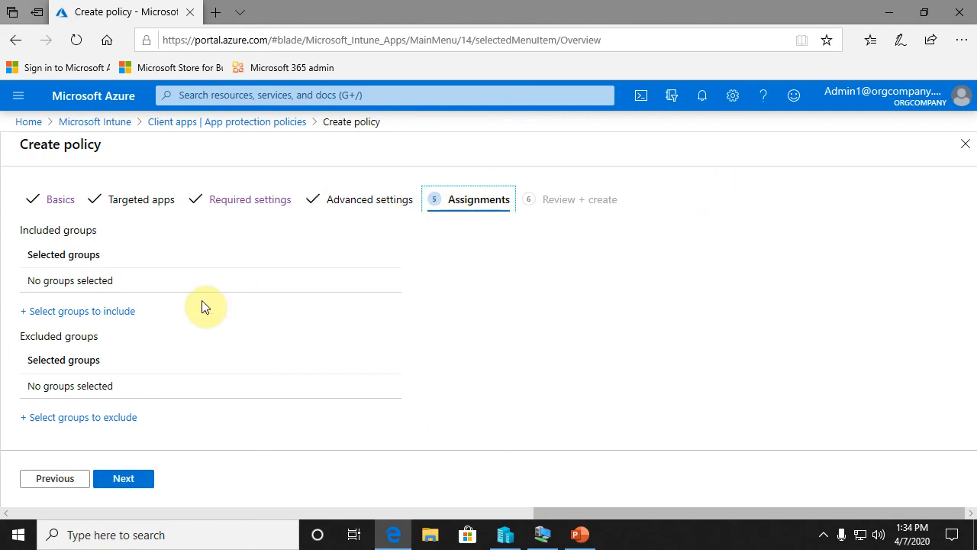
left_click(87, 321)
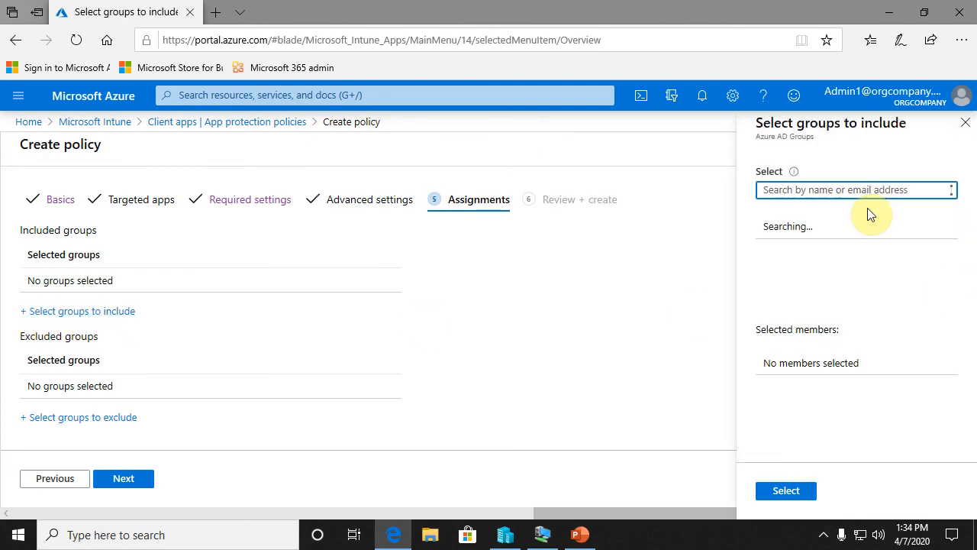
scroll(880, 232, "down", 4)
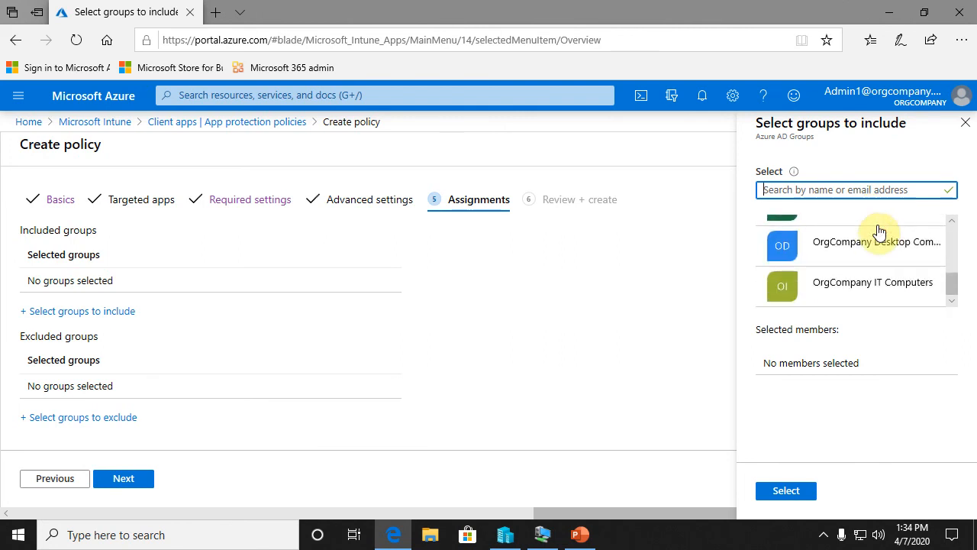
scroll(904, 240, "up", 1)
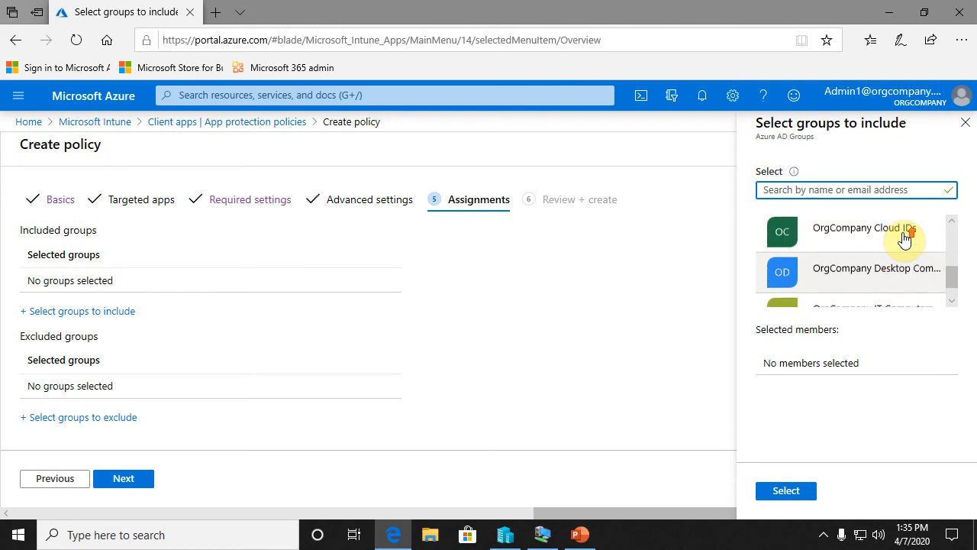
scroll(905, 239, "up", 1)
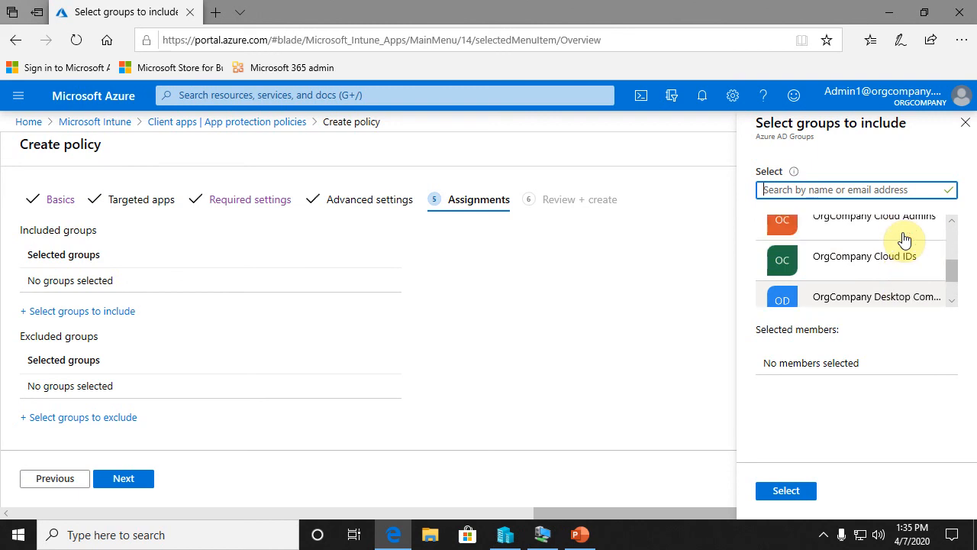
scroll(906, 239, "down", 1)
scroll(906, 239, "up", 3)
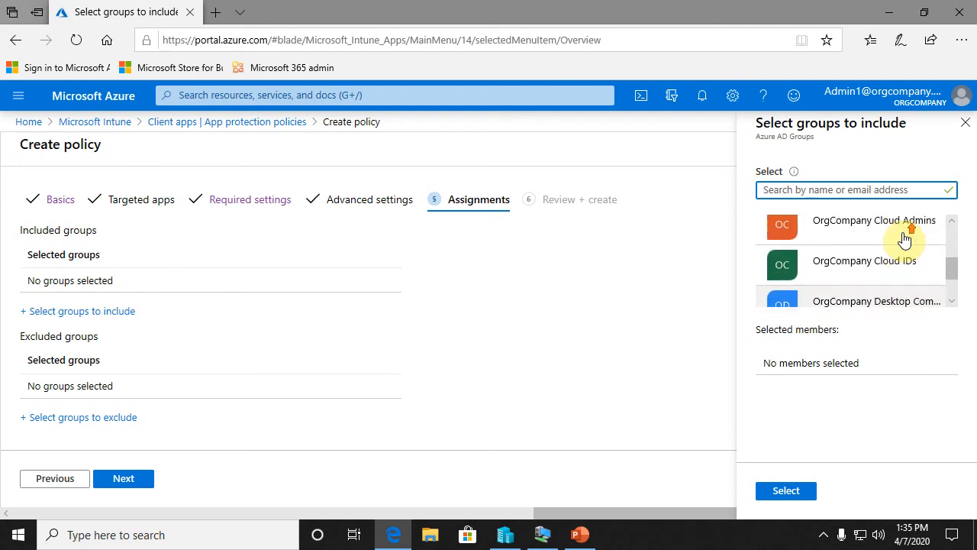
left_click(825, 245)
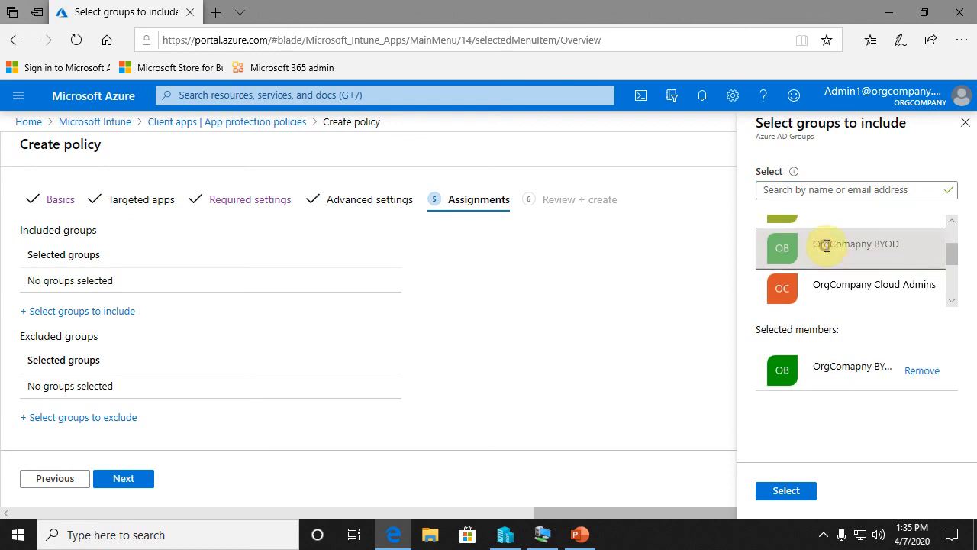
left_click(796, 493)
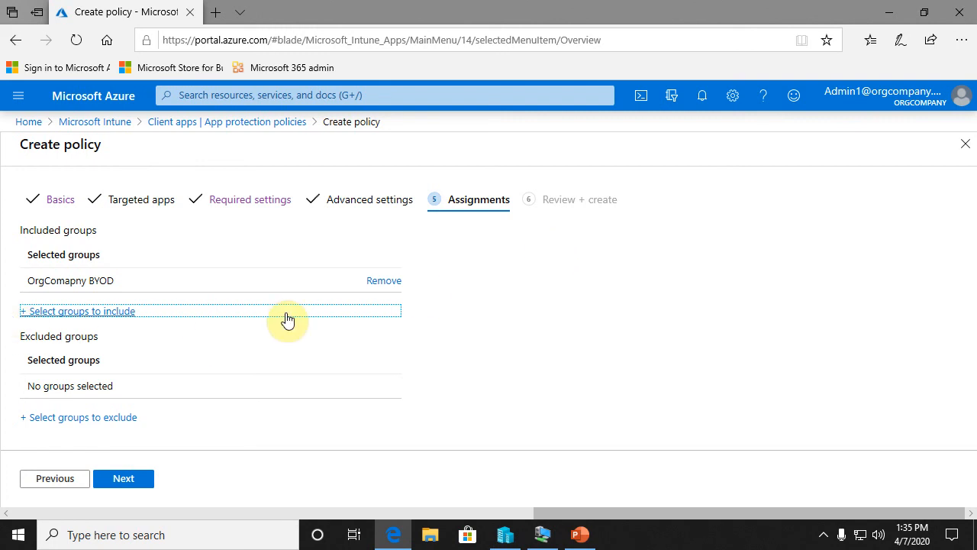
left_click(124, 479)
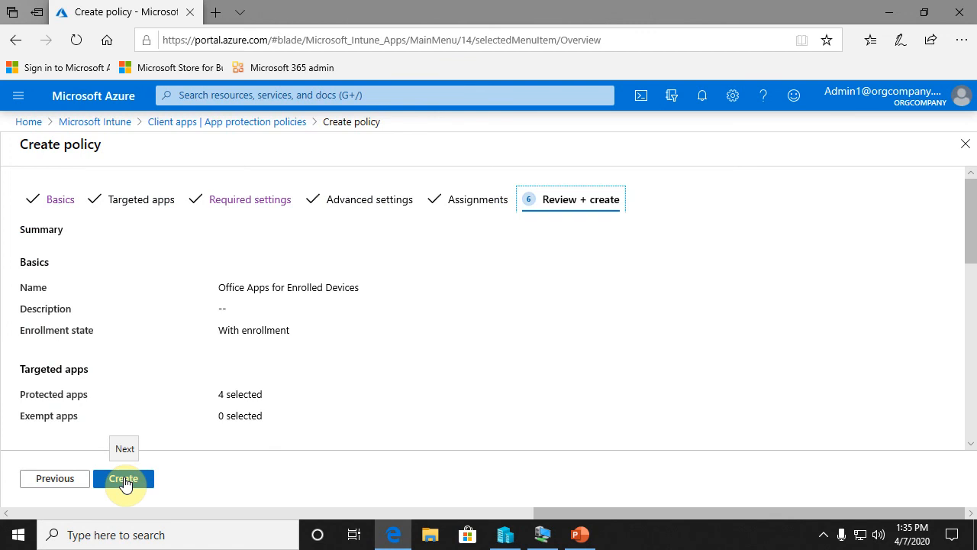
- Review the policy summary from the basics down to the assignments and create the policy
scroll(510, 246, "down", 3)
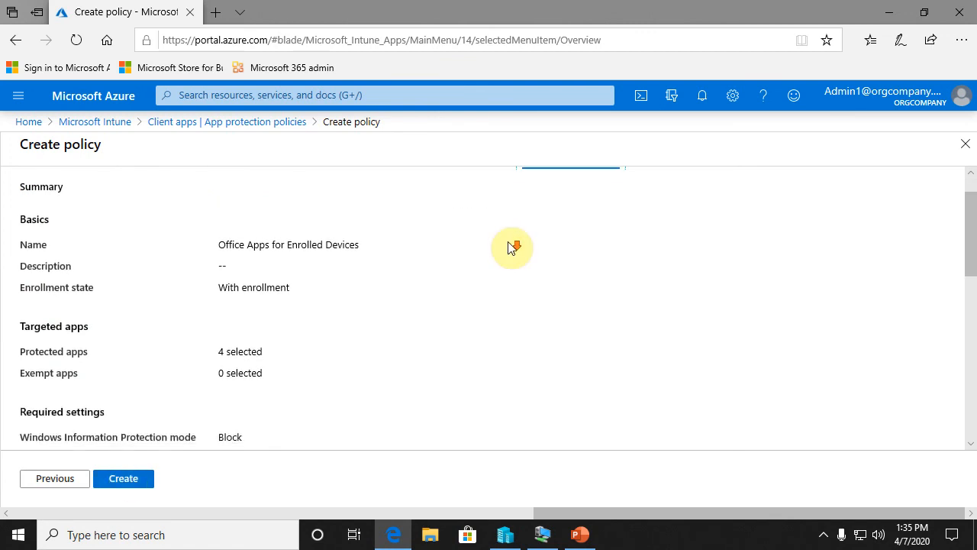
scroll(510, 246, "down", 3)
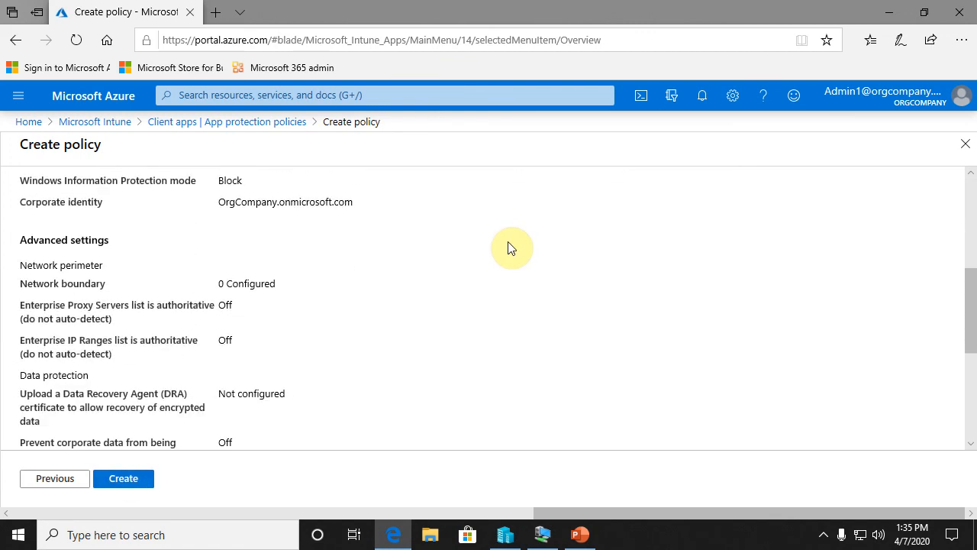
scroll(510, 246, "down", 3)
scroll(510, 246, "down", 2)
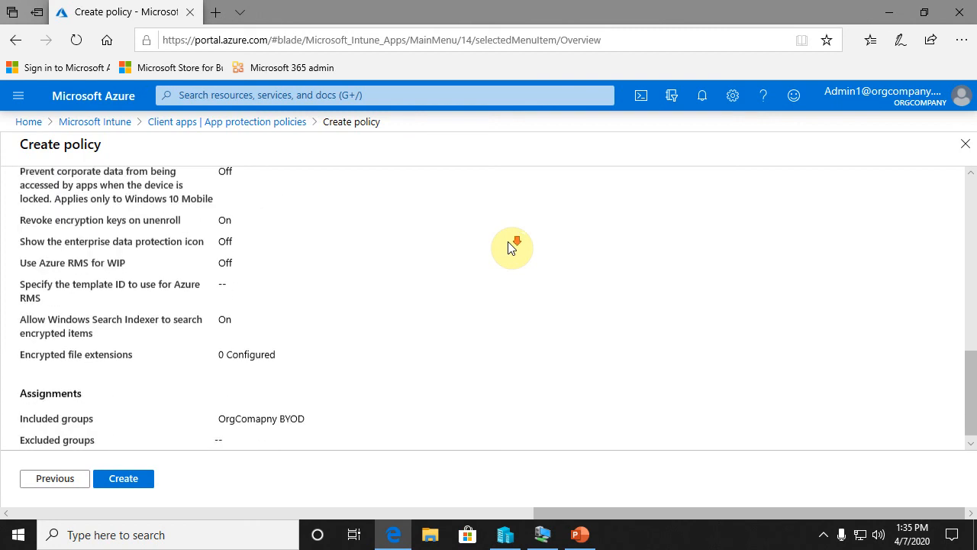
scroll(510, 246, "down", 1)
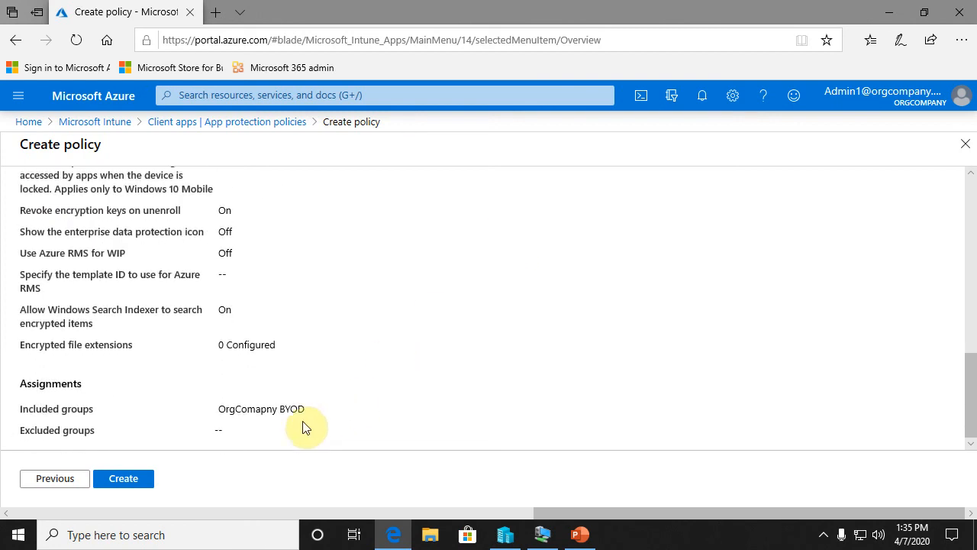
left_click(117, 481)
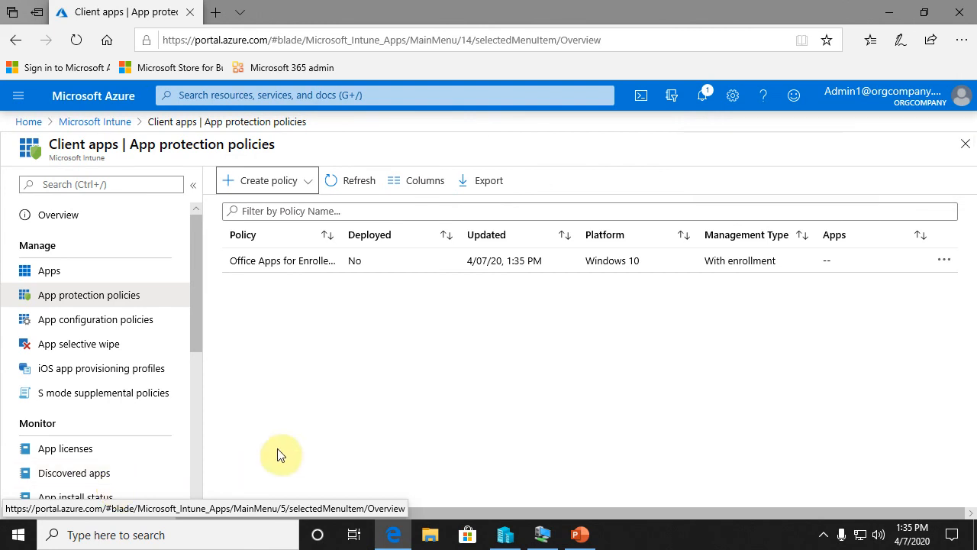
- Open the properties of the Office Apps for Enrolled Devices policy, review its settings and assignments, and close the browser
left_click(454, 263)
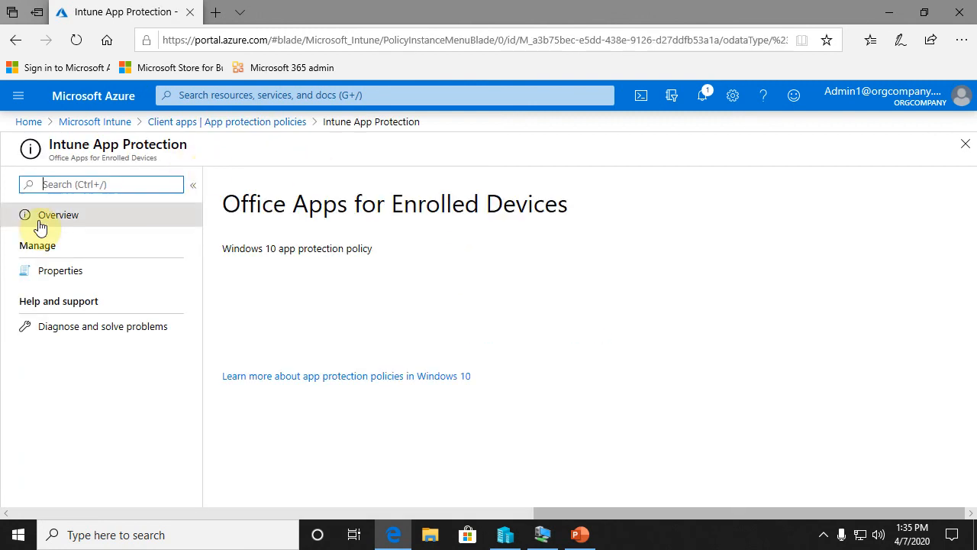
left_click(61, 274)
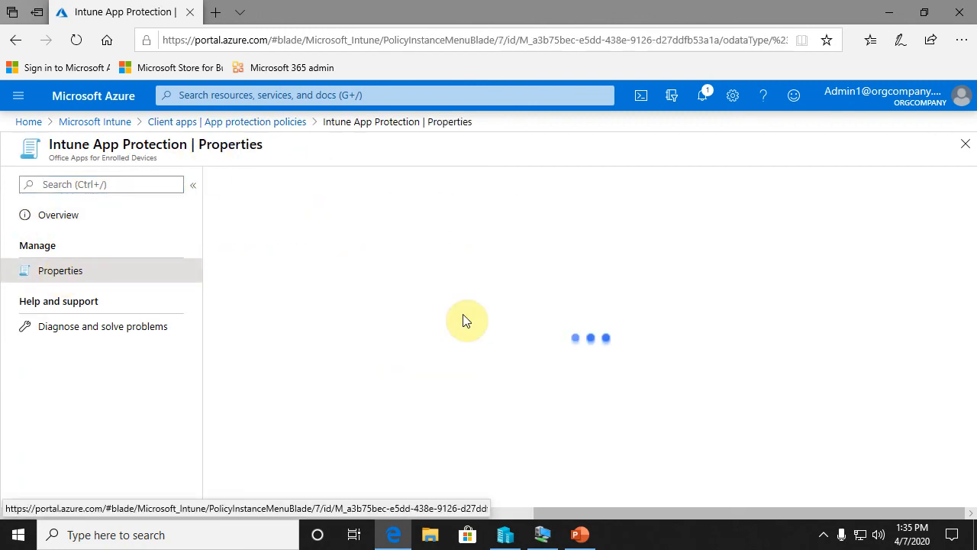
scroll(534, 288, "down", 1)
scroll(535, 289, "down", 5)
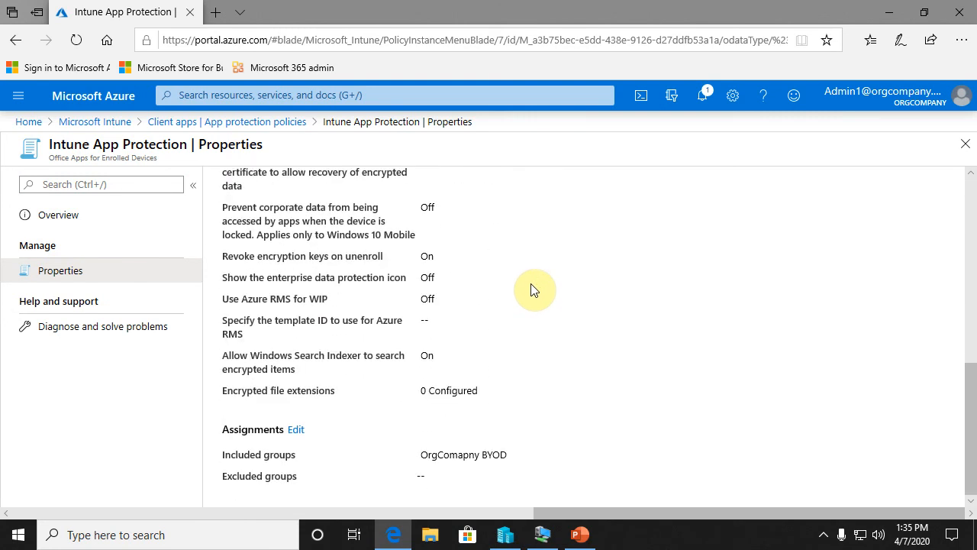
scroll(535, 289, "up", 5)
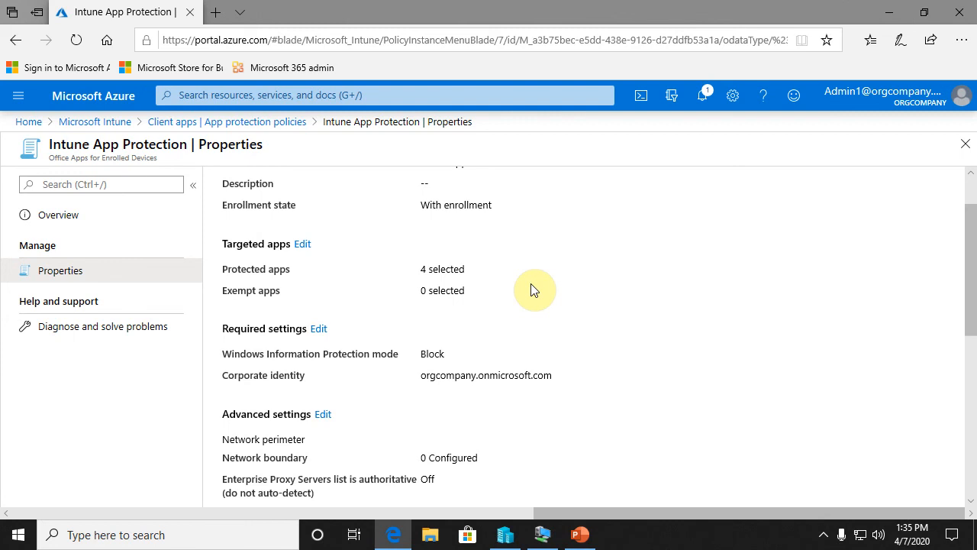
scroll(534, 291, "up", 1)
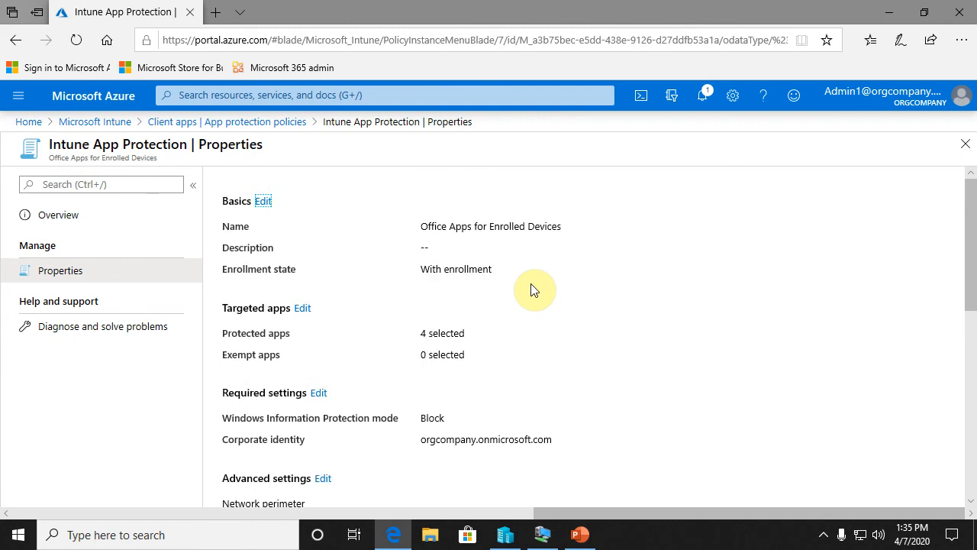
left_click(970, 11)
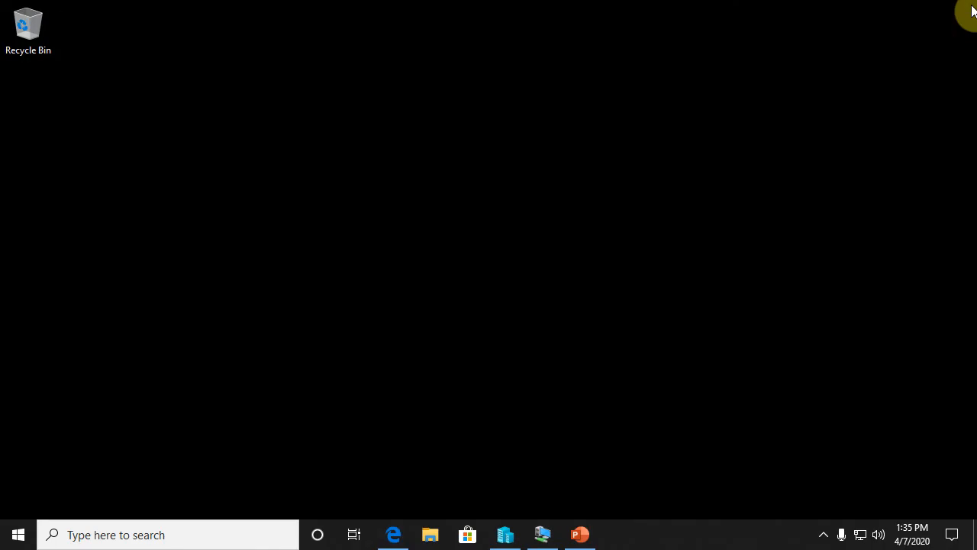
left_click(823, 536)
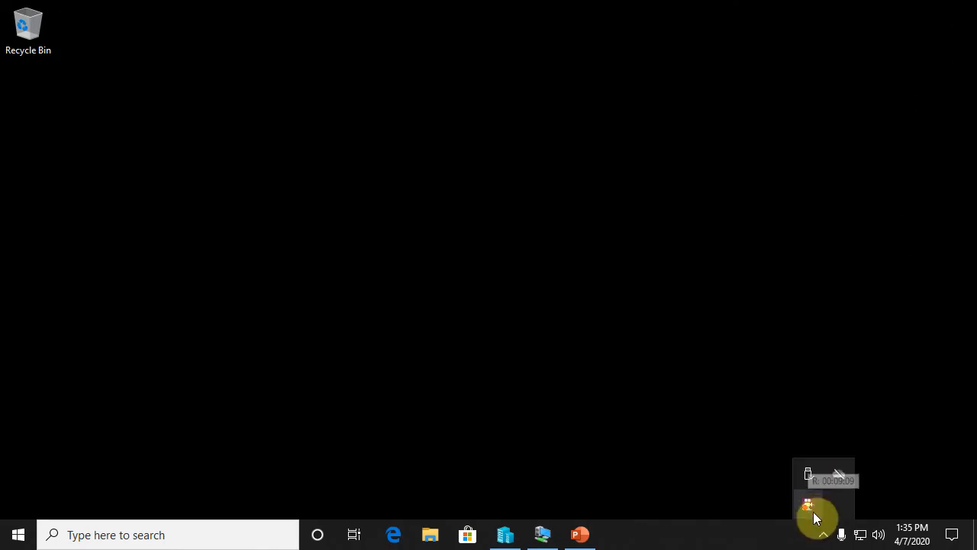